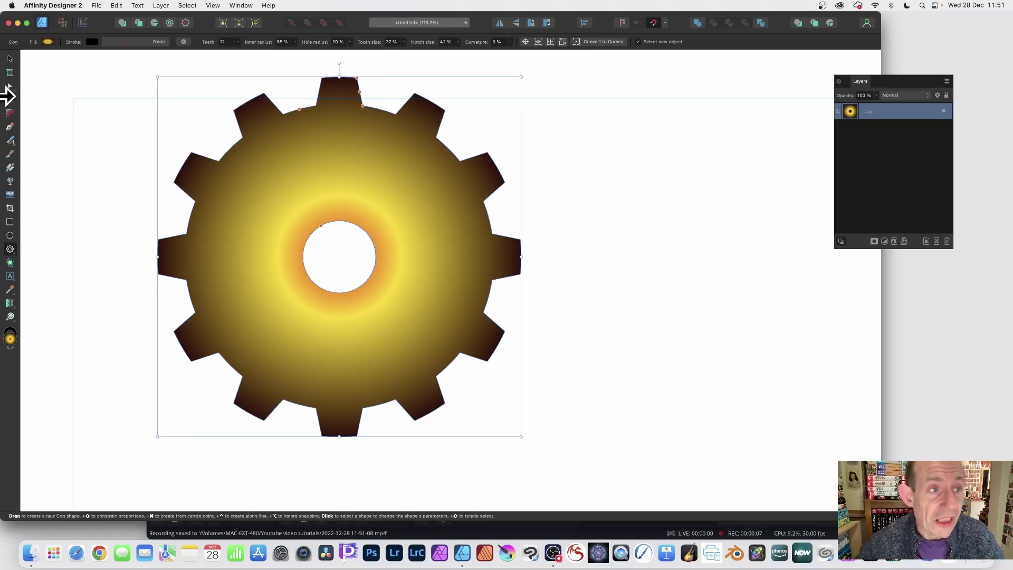
Step: Pick the Cog tool and set teeth Curvature to 100% after trying negative values
left_click(11, 253)
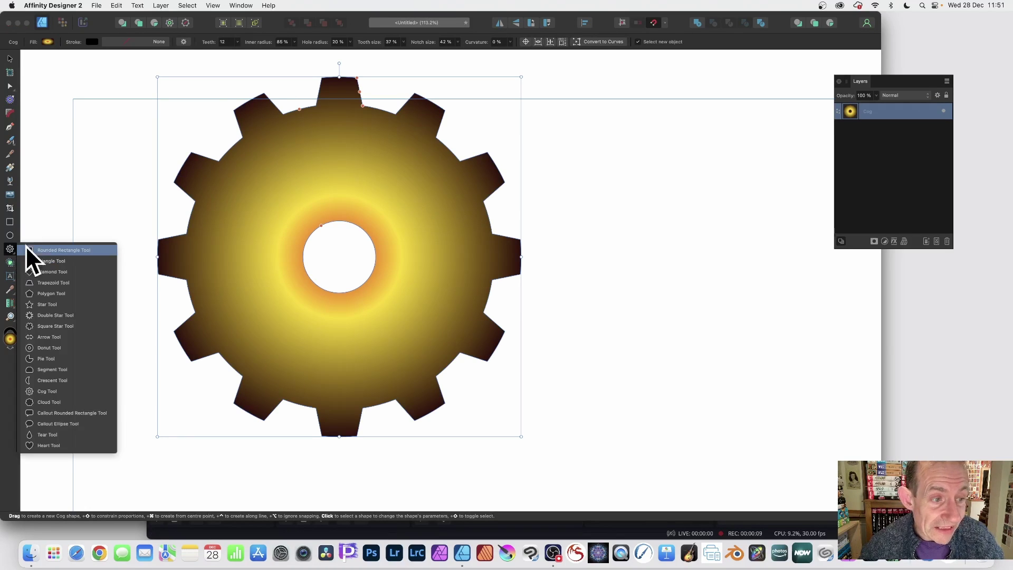
left_click(53, 392)
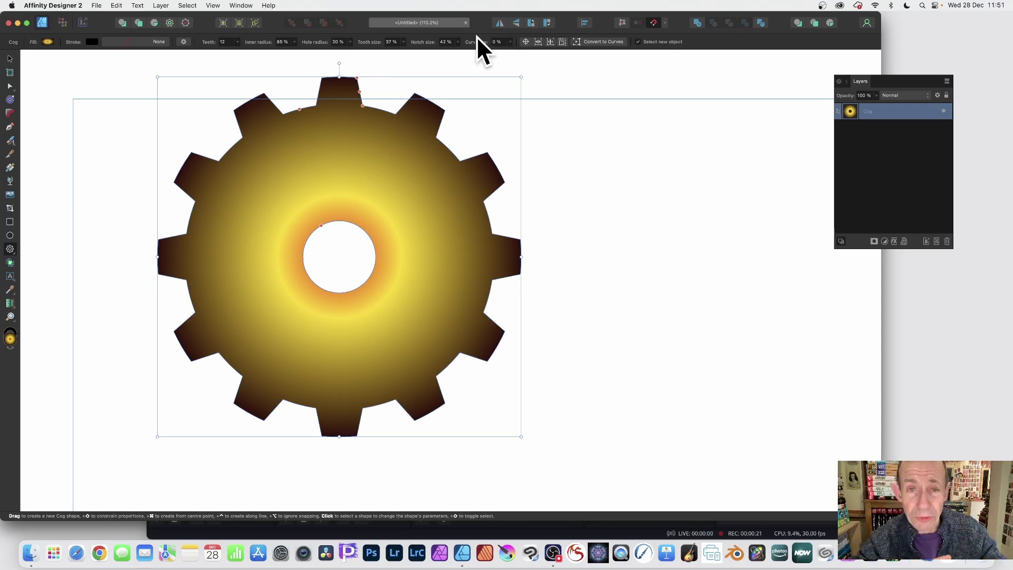
left_click(510, 42)
left_click_drag(514, 50, 541, 52)
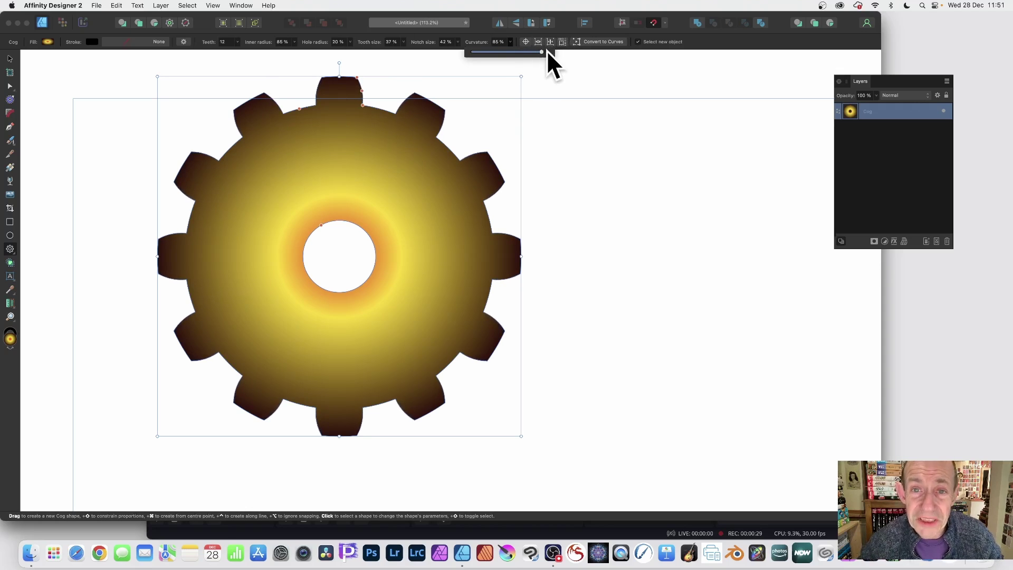
left_click_drag(546, 50, 511, 55)
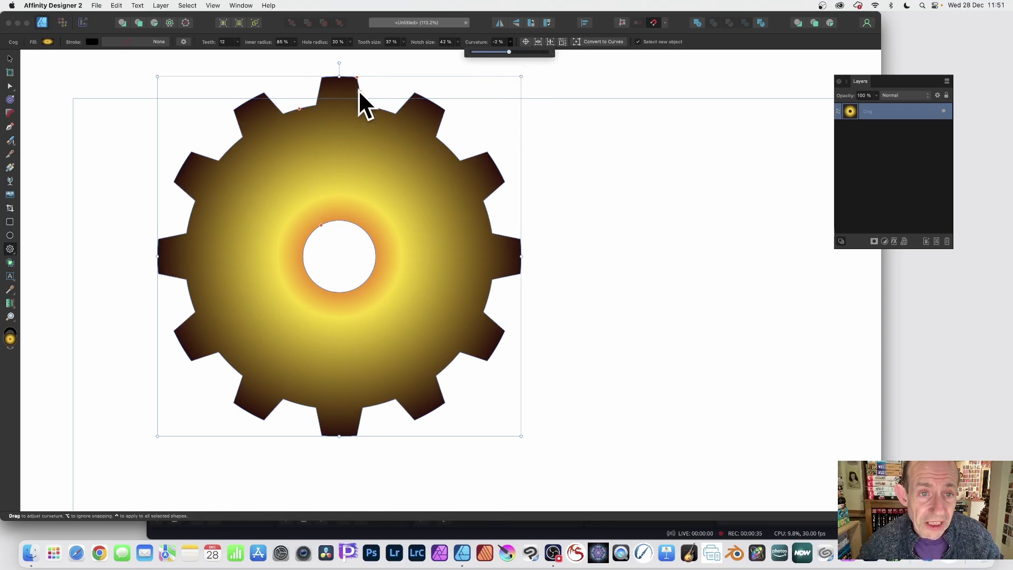
left_click_drag(360, 91, 332, 75)
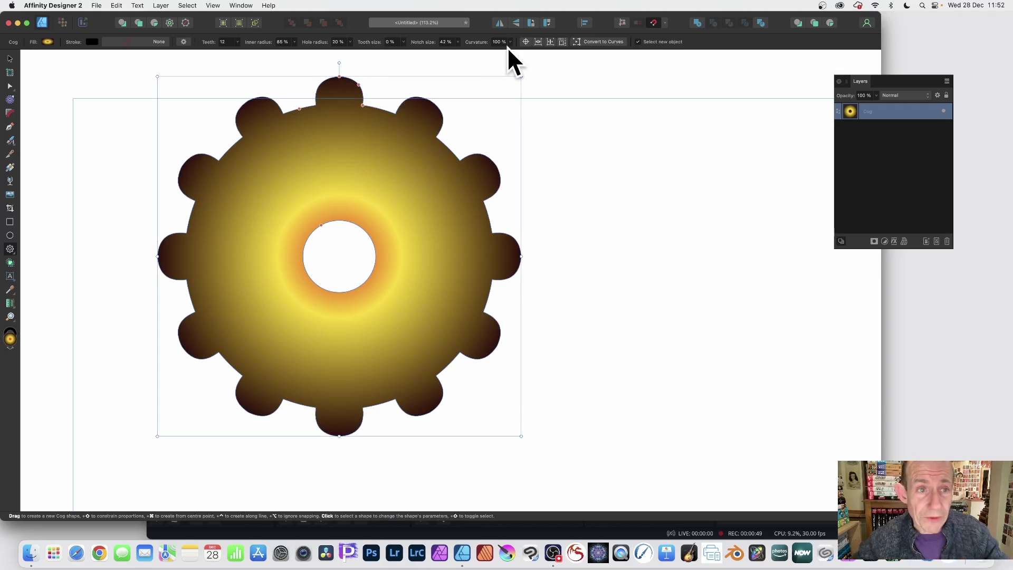
Step: Reduce the cog to 8 teeth and shrink the notch size to 14% for a flower-like outline
left_click(238, 42)
mouse_move(239, 50)
left_mouse_down()
mouse_move(254, 50)
mouse_move(231, 51)
left_mouse_up()
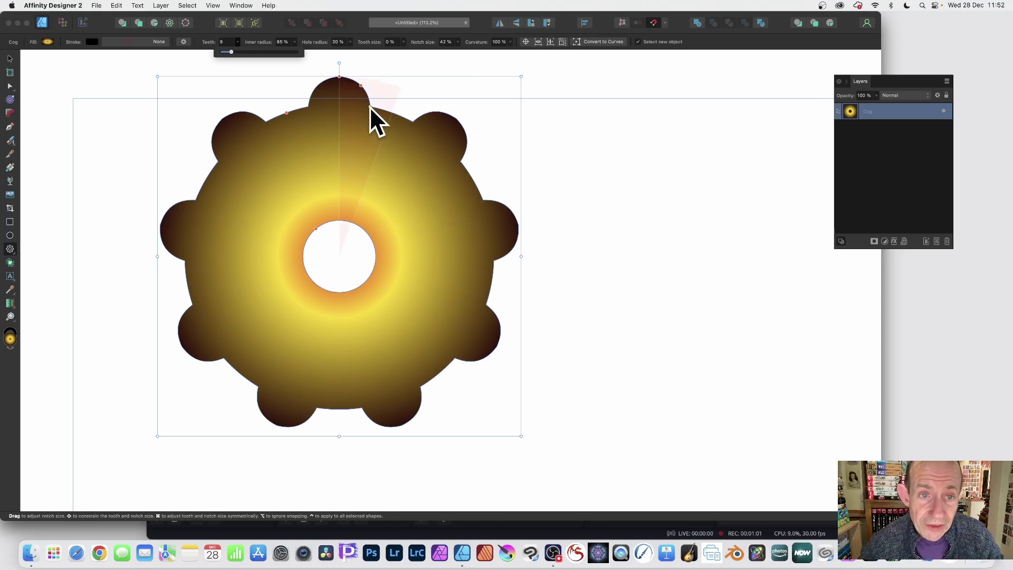
left_click_drag(371, 107, 390, 100)
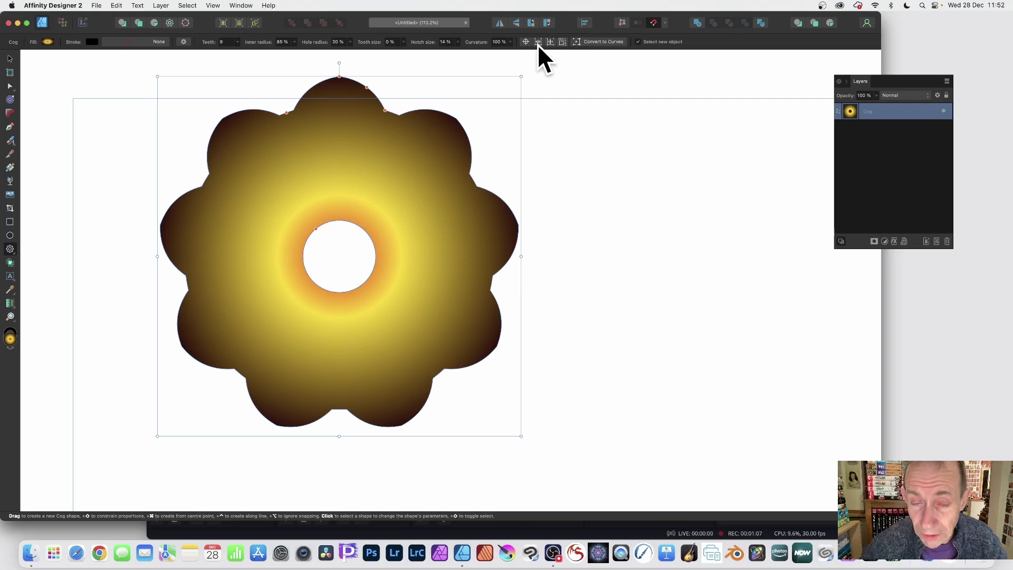
Step: Delete the old cog and draw a fresh 12-tooth gradient cog with square teeth
key("Delete")
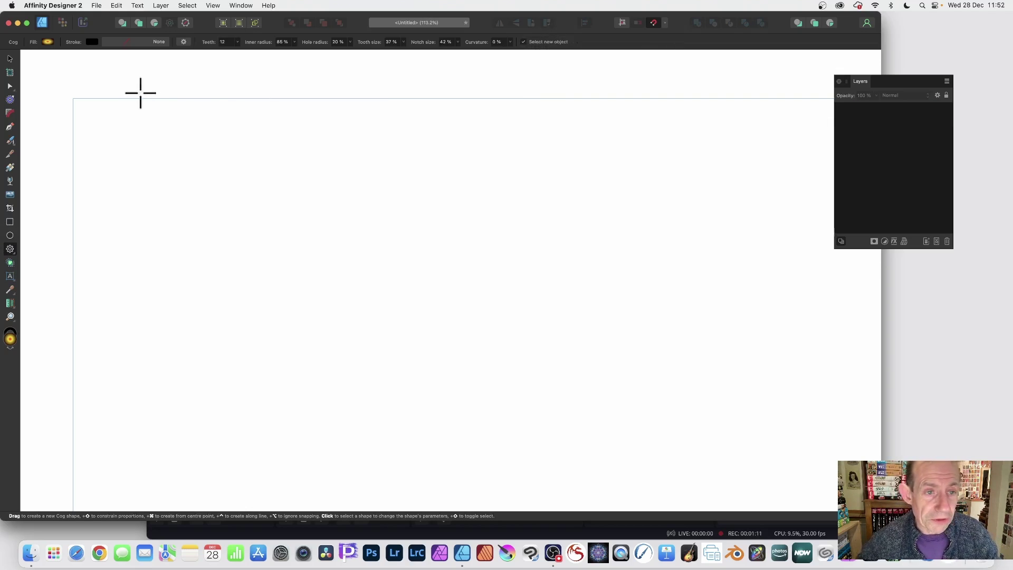
left_click_drag(140, 93, 489, 428)
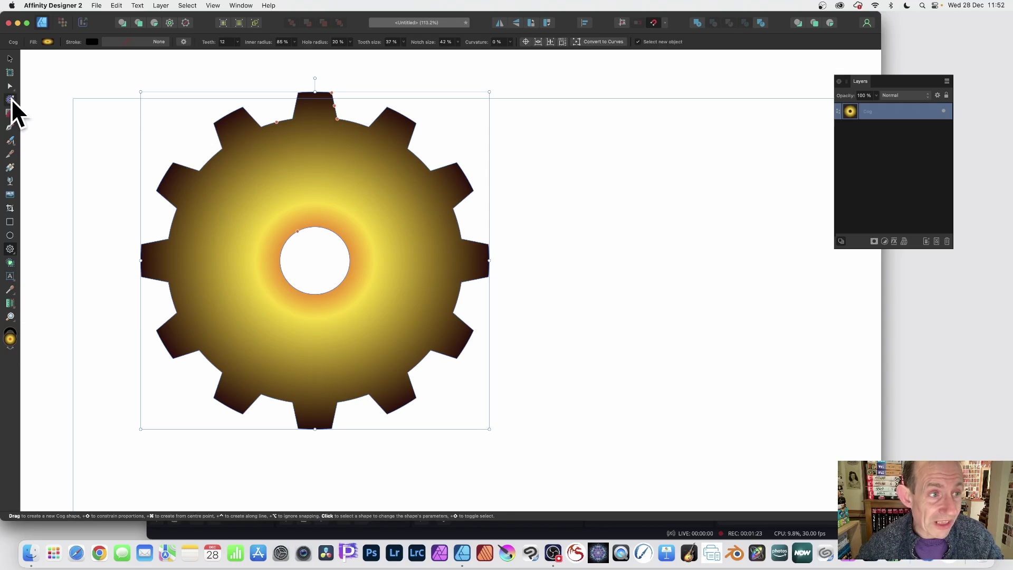
Step: Add a rounded contour to the cog with the Contour Tool, growing its radius to 6.4 mm
left_click(10, 99)
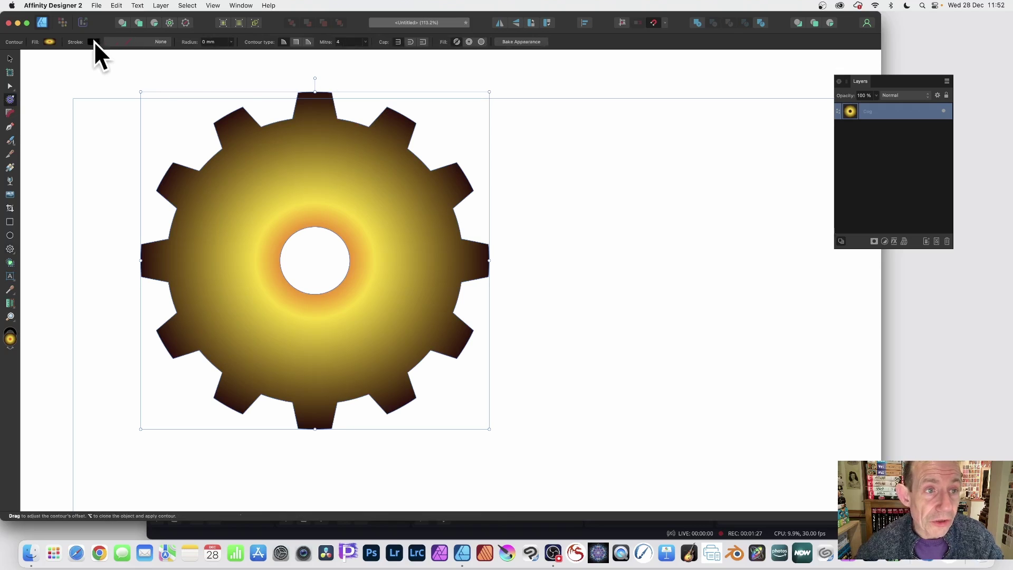
left_click(230, 42)
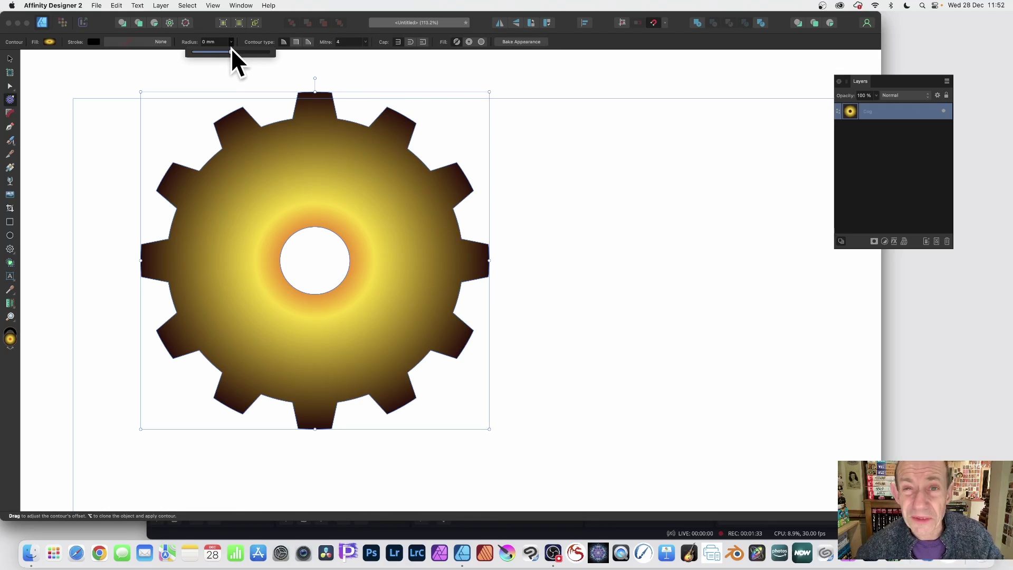
left_click_drag(231, 52, 313, 59)
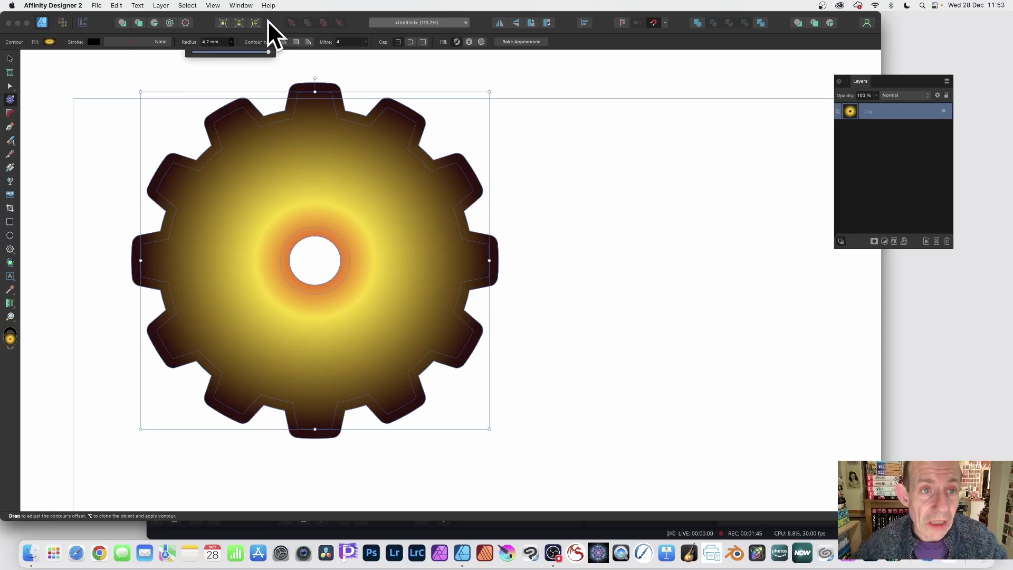
key("Tab")
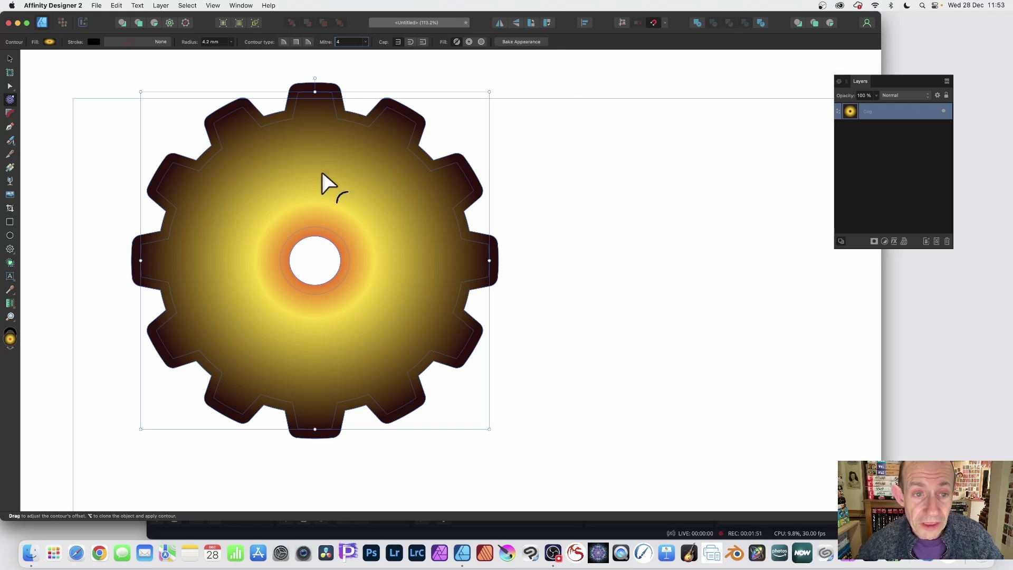
mouse_move(322, 173)
left_mouse_down()
mouse_move(354, 187)
mouse_move(296, 168)
mouse_move(327, 185)
left_mouse_up()
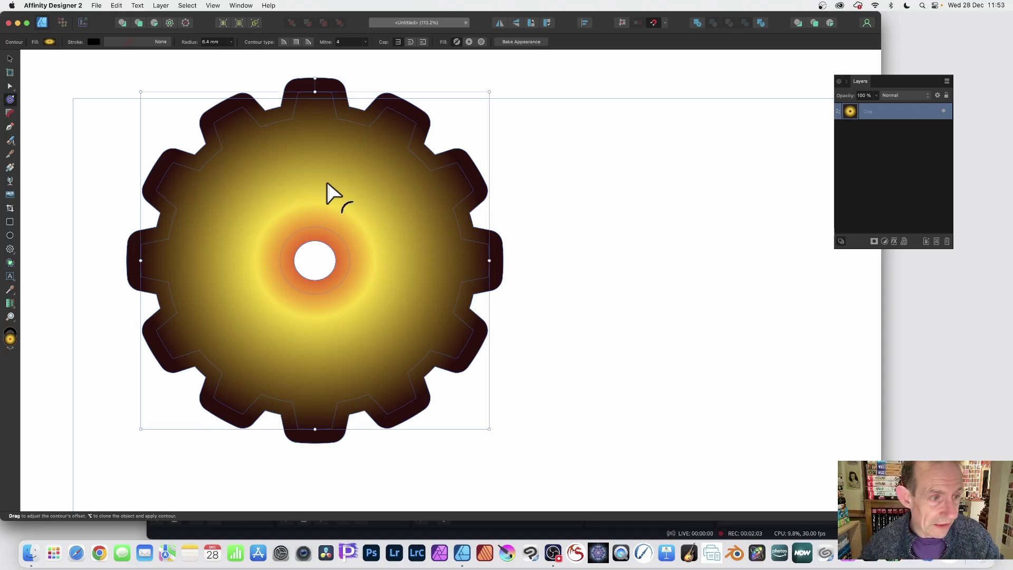
Step: Return to the Cog tool and set the cog to 8 teeth with a 38% hole radius
left_click(10, 248)
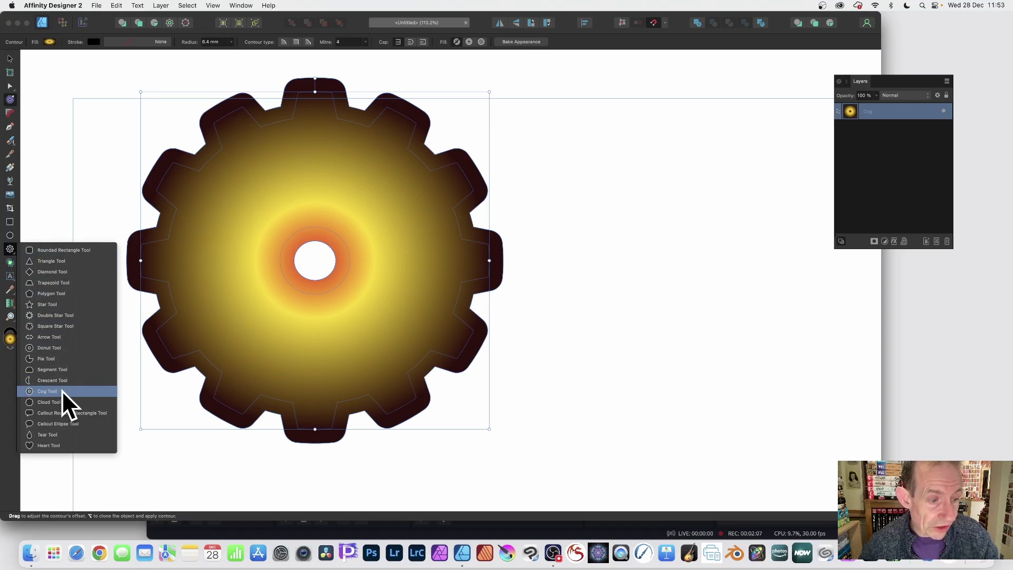
left_click(47, 390)
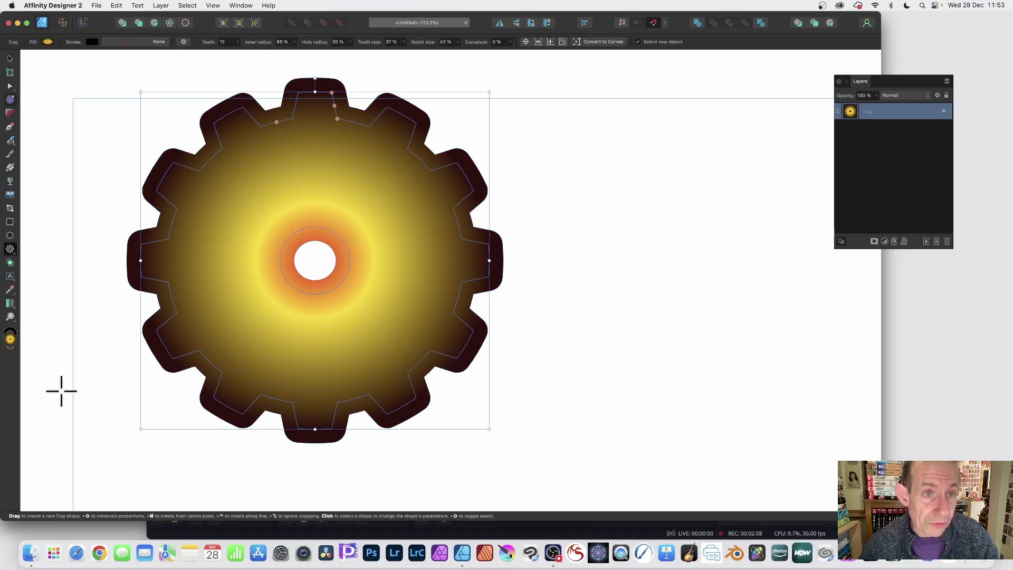
left_click(237, 42)
left_click_drag(237, 52, 230, 51)
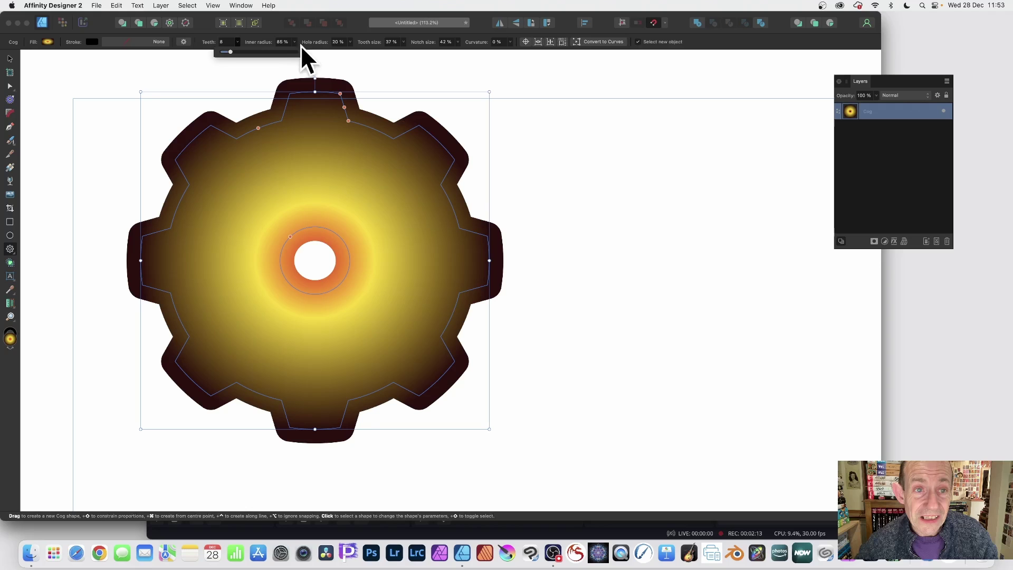
left_click(350, 41)
mouse_move(350, 52)
left_mouse_down()
mouse_move(359, 53)
mouse_move(339, 53)
mouse_move(357, 53)
left_mouse_up()
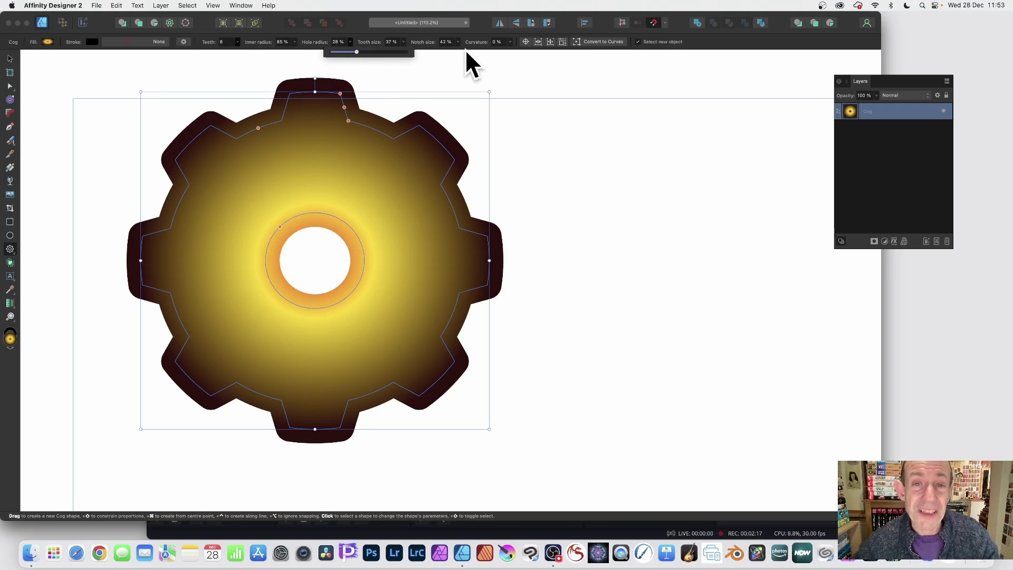
left_click(11, 98)
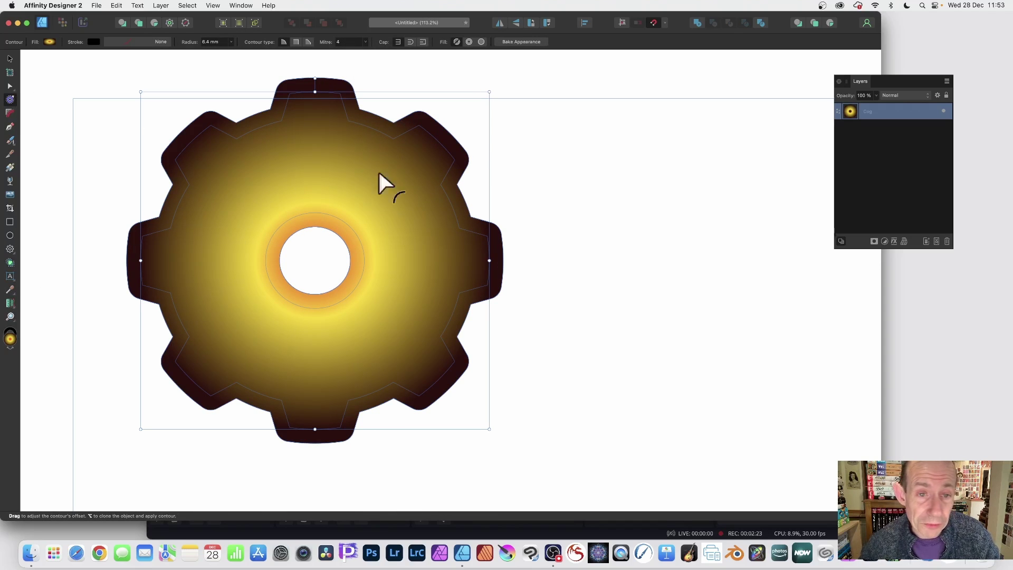
Step: Drag the cog's contour outward to a 25 mm radius, forming a scalloped blob
left_click_drag(391, 132, 428, 135)
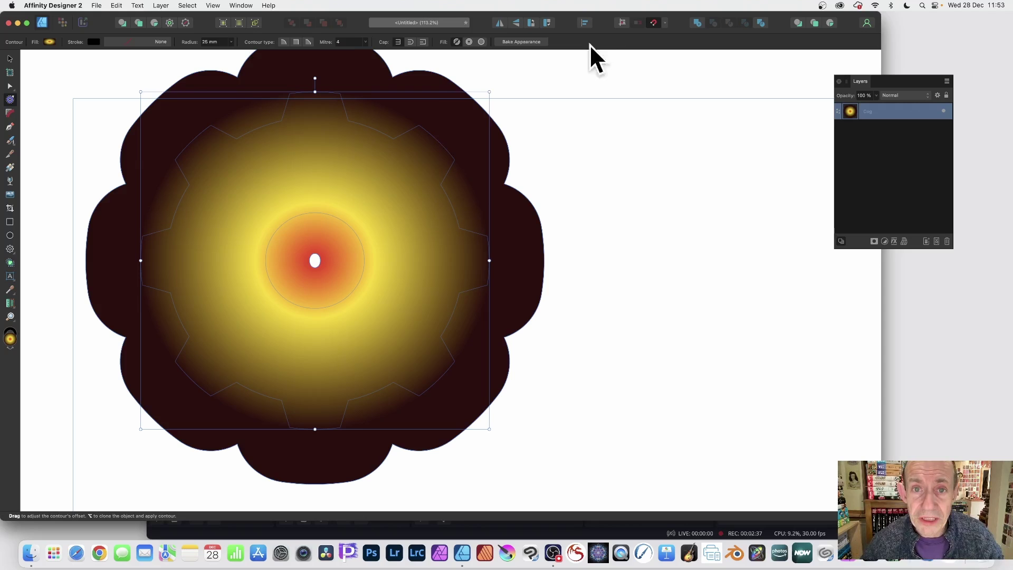
Step: Bake the contour into plain curves, then delete the scalloped shape
left_click(527, 42)
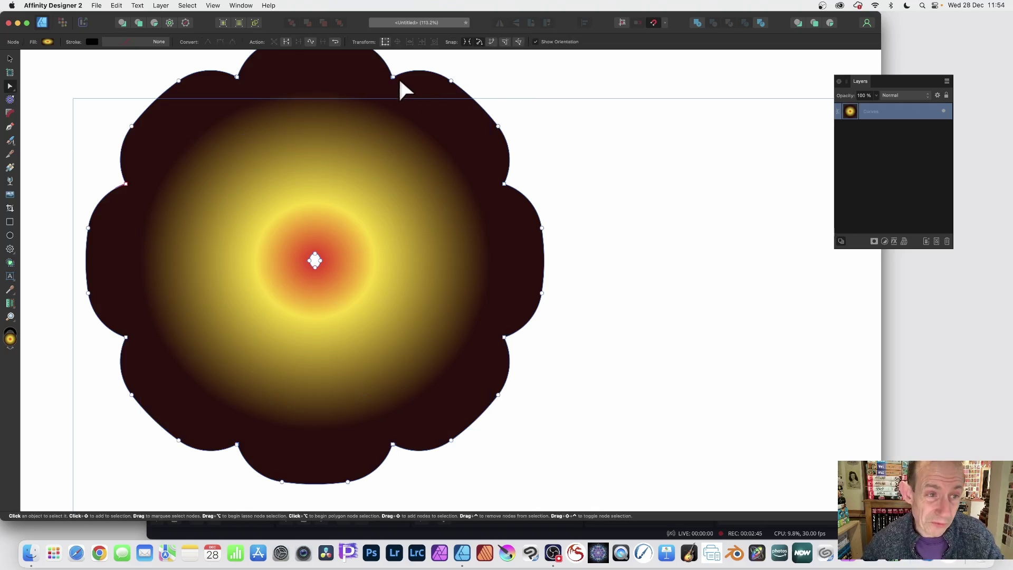
scroll(400, 85, "up", 3)
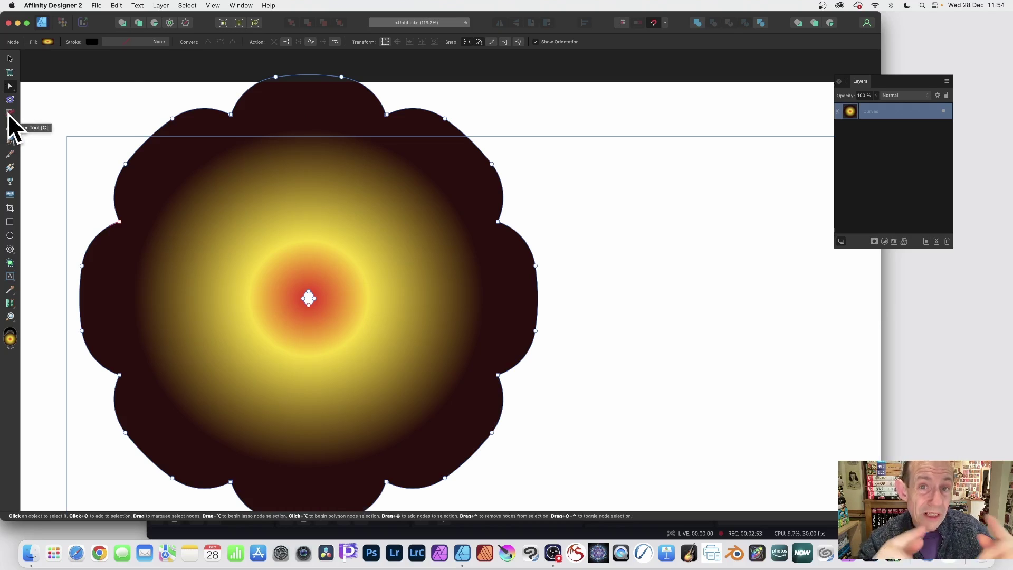
key("Delete")
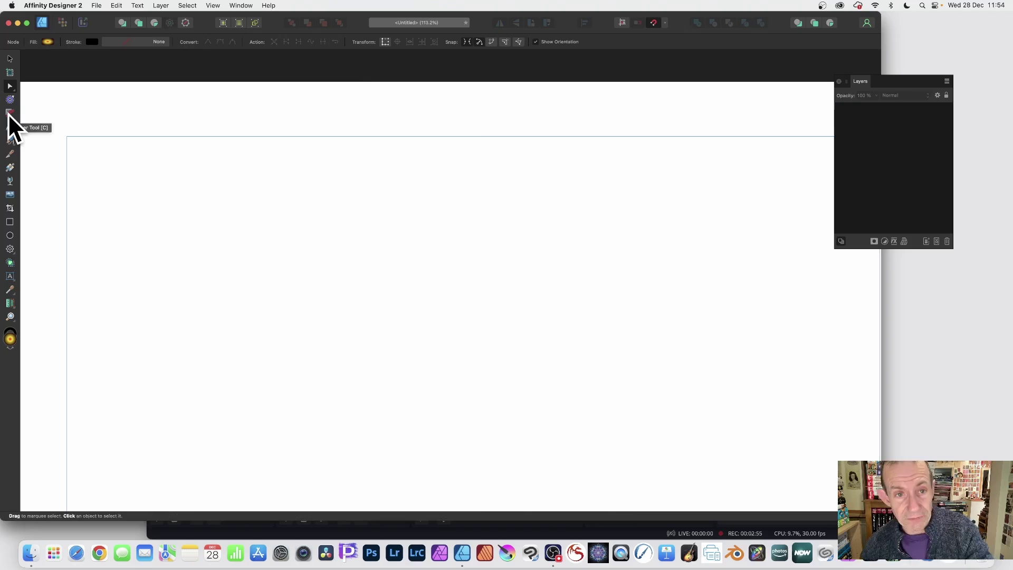
Step: Draw a new 12-tooth gradient cog with a central hole using the Cog tool
left_click(10, 248)
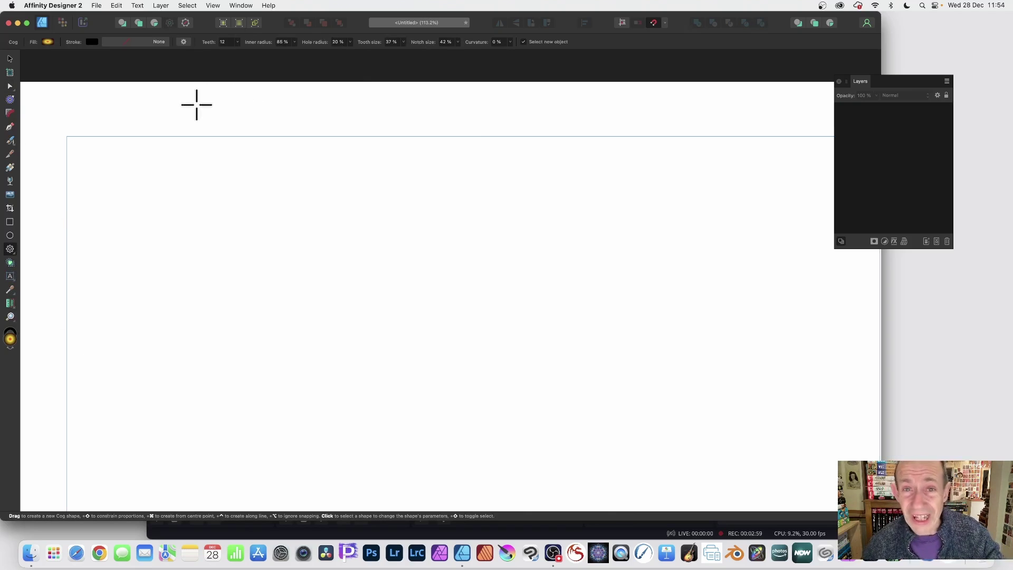
left_click_drag(183, 112, 507, 444)
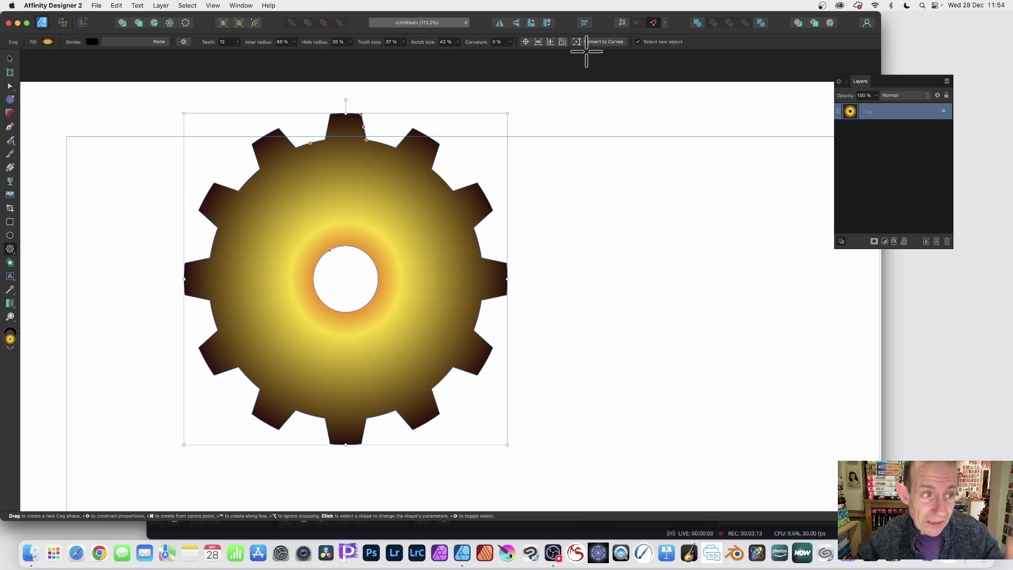
Step: Convert the cog to curves, then undo a trial contour to keep the sharp teeth
right_click(323, 184)
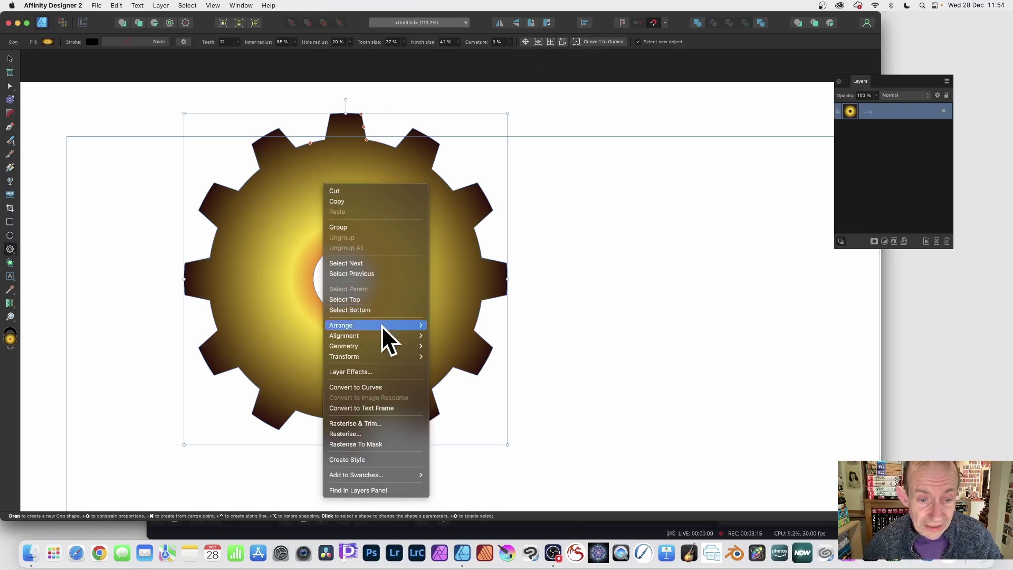
left_click(369, 388)
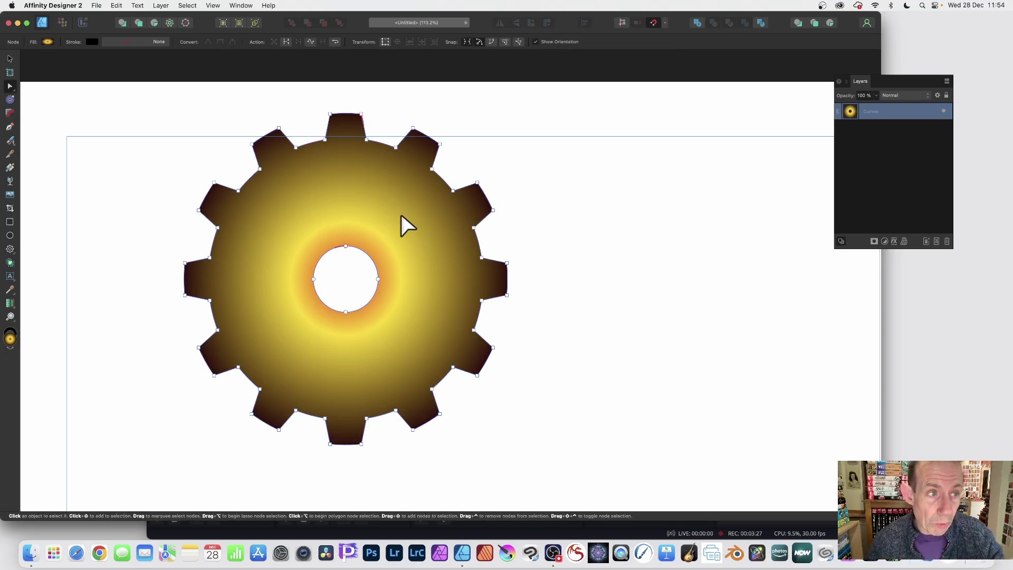
left_click(10, 100)
left_click_drag(160, 132, 320, 181)
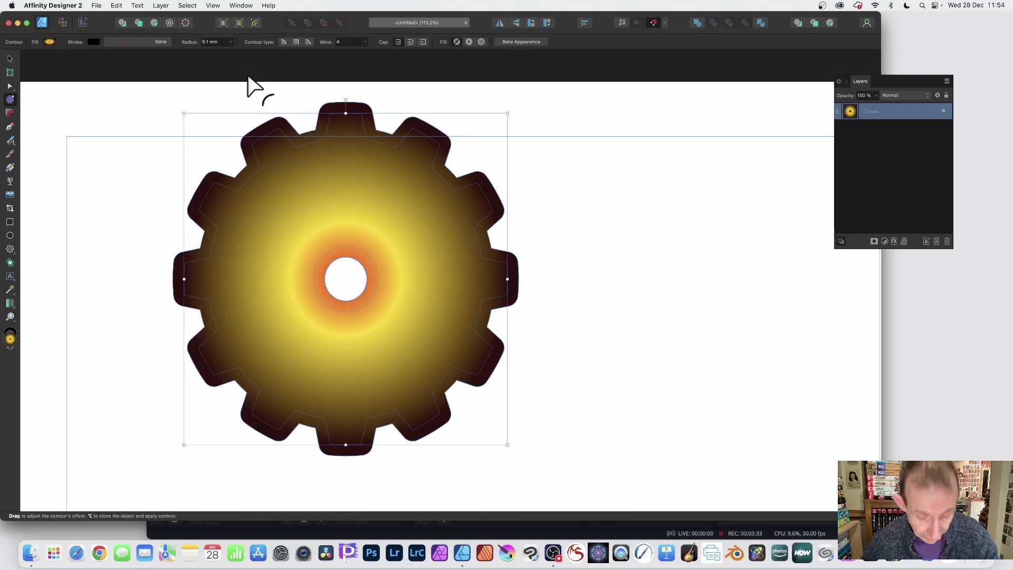
key("super+z")
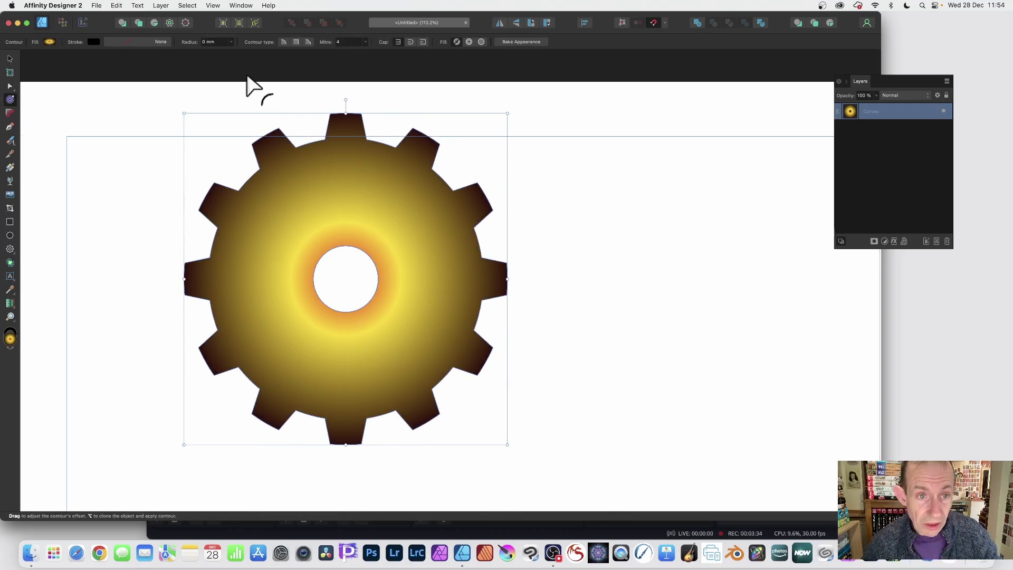
Step: Select all the cog's nodes with the Corner tool and give them 8.4 mm rounded corners
left_click(10, 112)
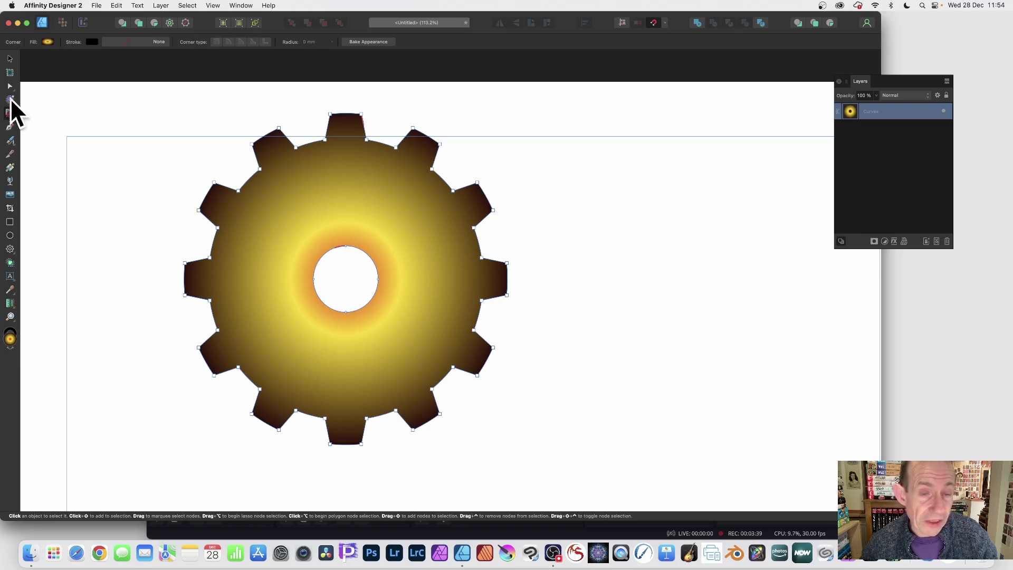
left_click_drag(112, 95, 570, 485)
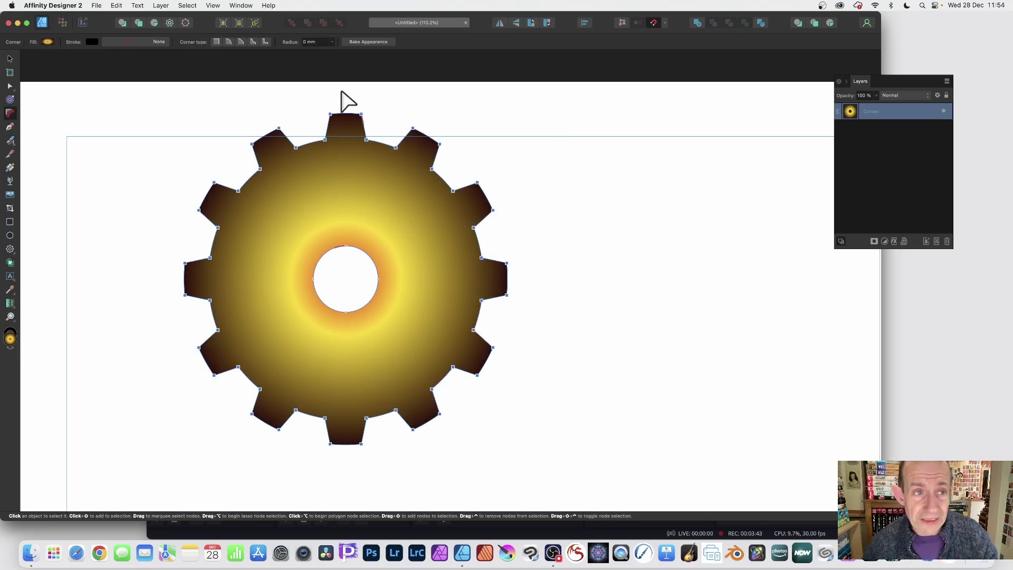
left_click(227, 41)
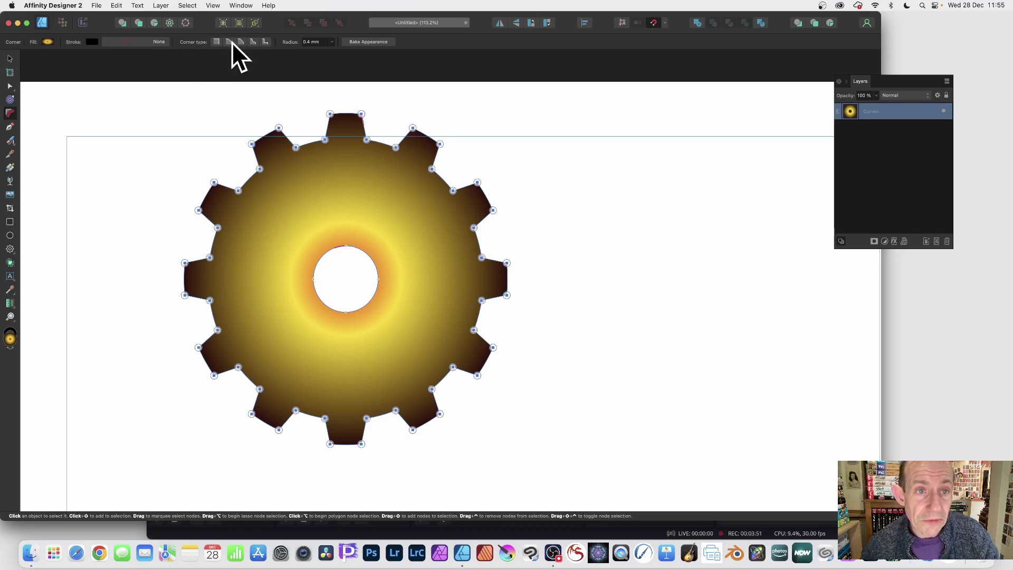
left_click(332, 42)
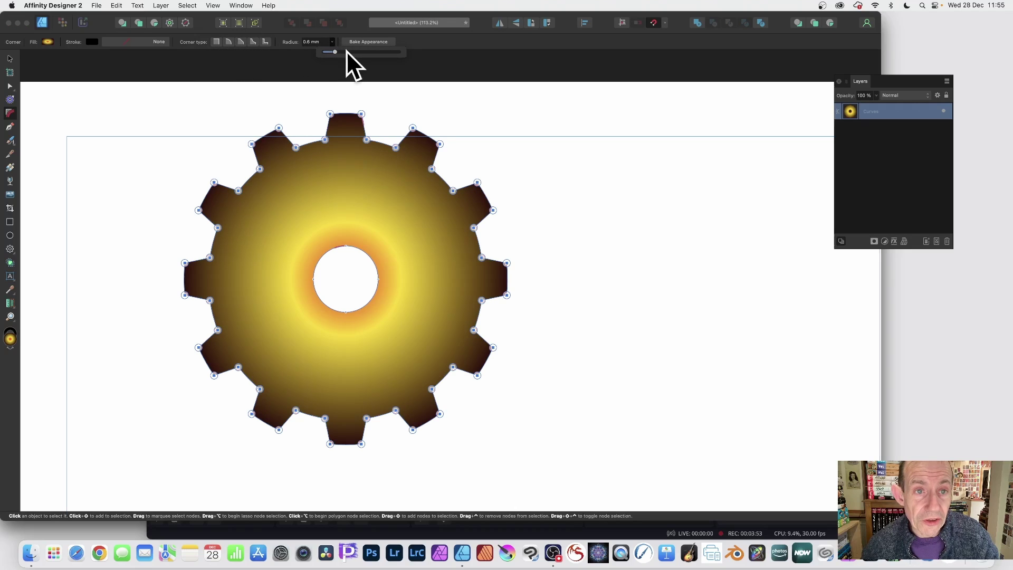
left_click_drag(353, 52, 385, 52)
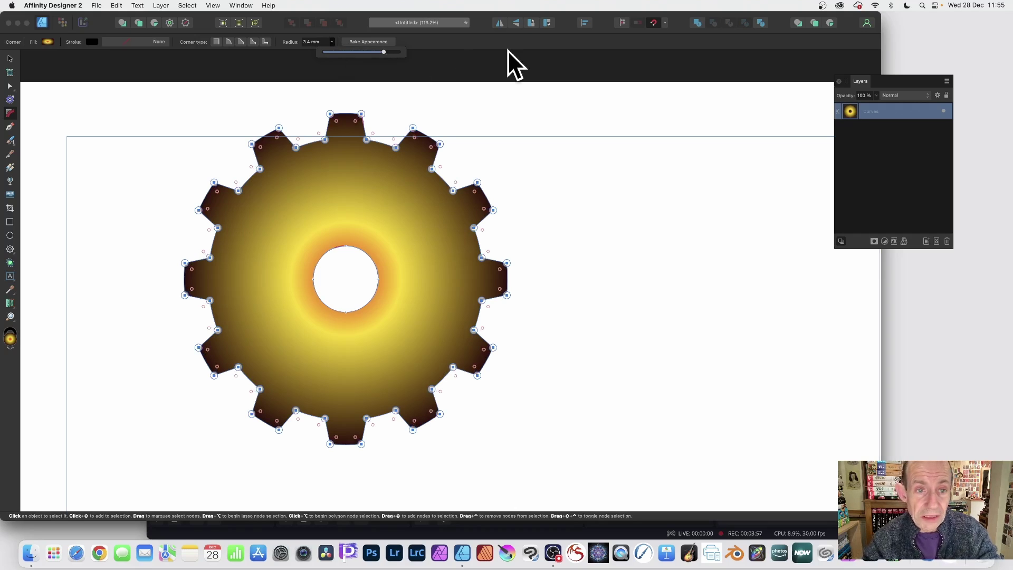
left_click(395, 144)
left_click_drag(402, 138, 416, 127)
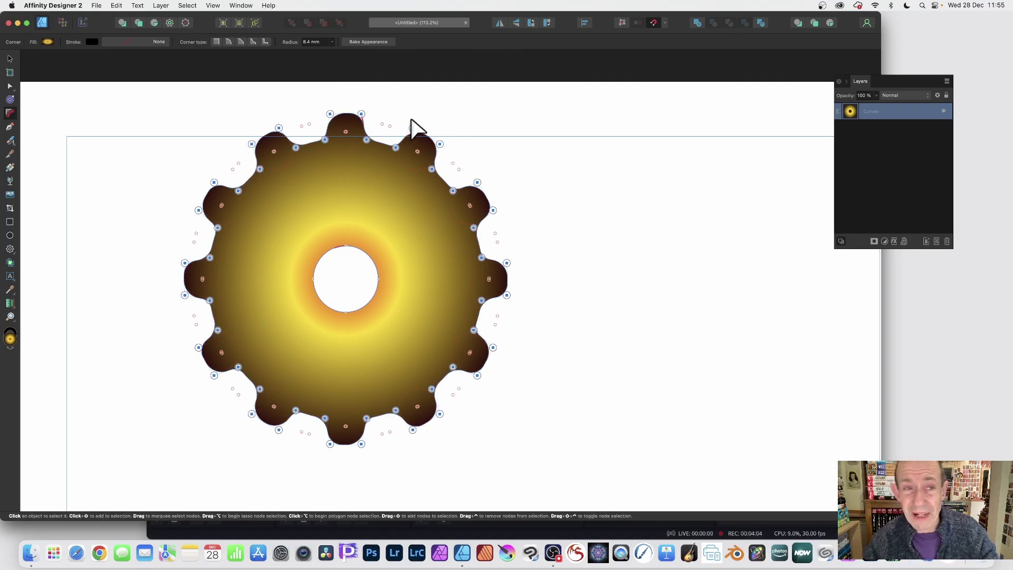
Step: Bake the cog's 8.4 mm rounded corners into real curve nodes, then try a contour offset around the gear
left_click(372, 41)
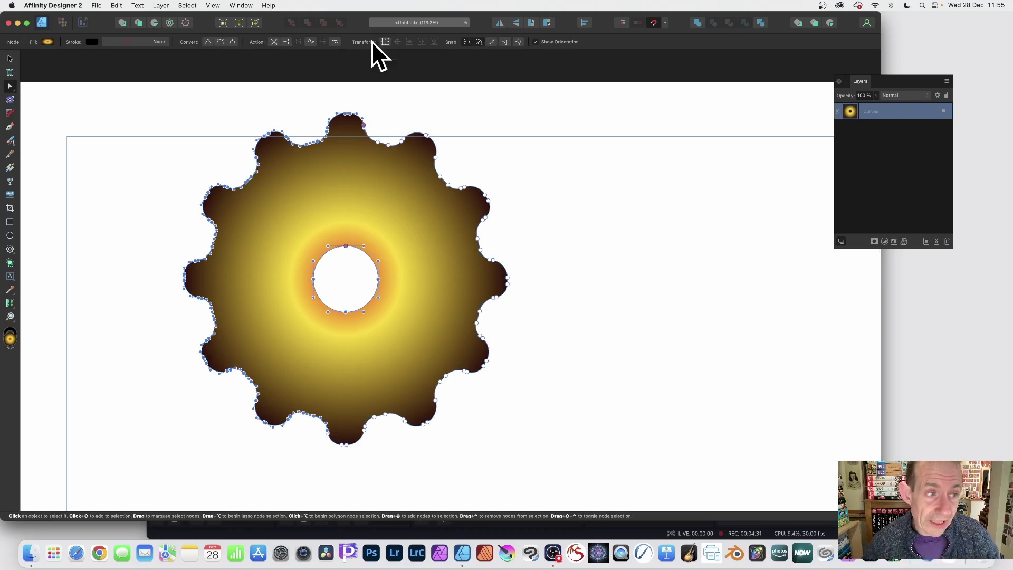
left_click(11, 99)
left_click_drag(364, 214, 302, 192)
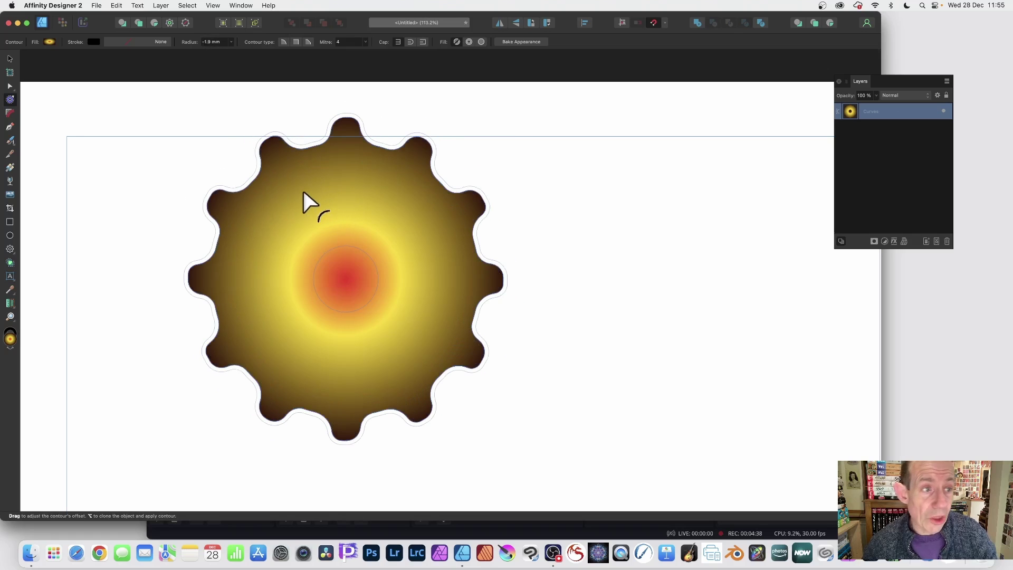
left_click(11, 113)
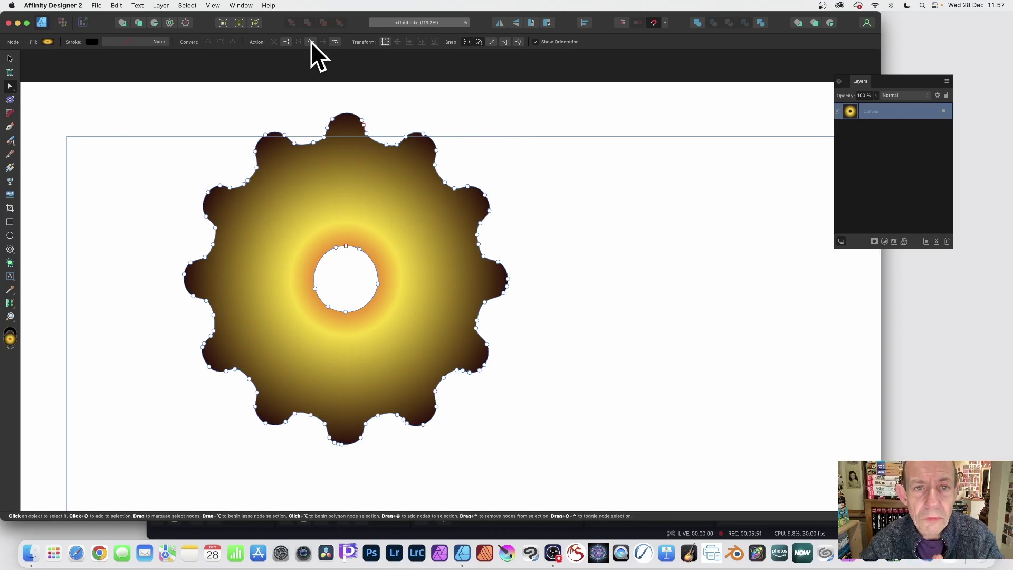